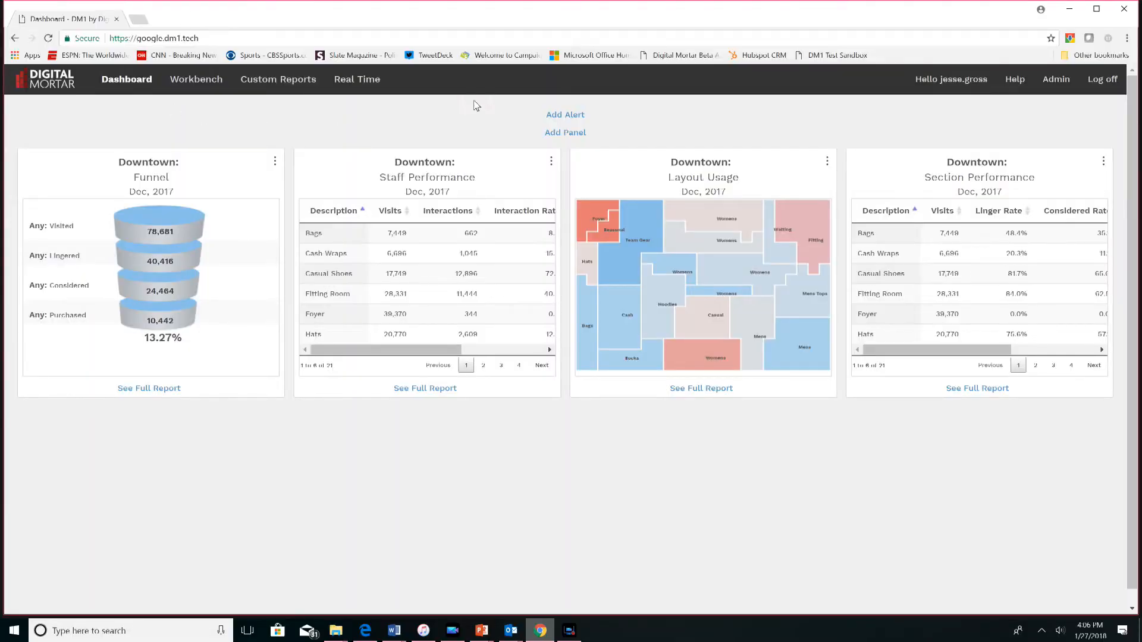
Step: Open the store configurator in the administration console, load the Union Square store and check its available layouts
{"action": "left_click", "coordinate": [1062, 88]}
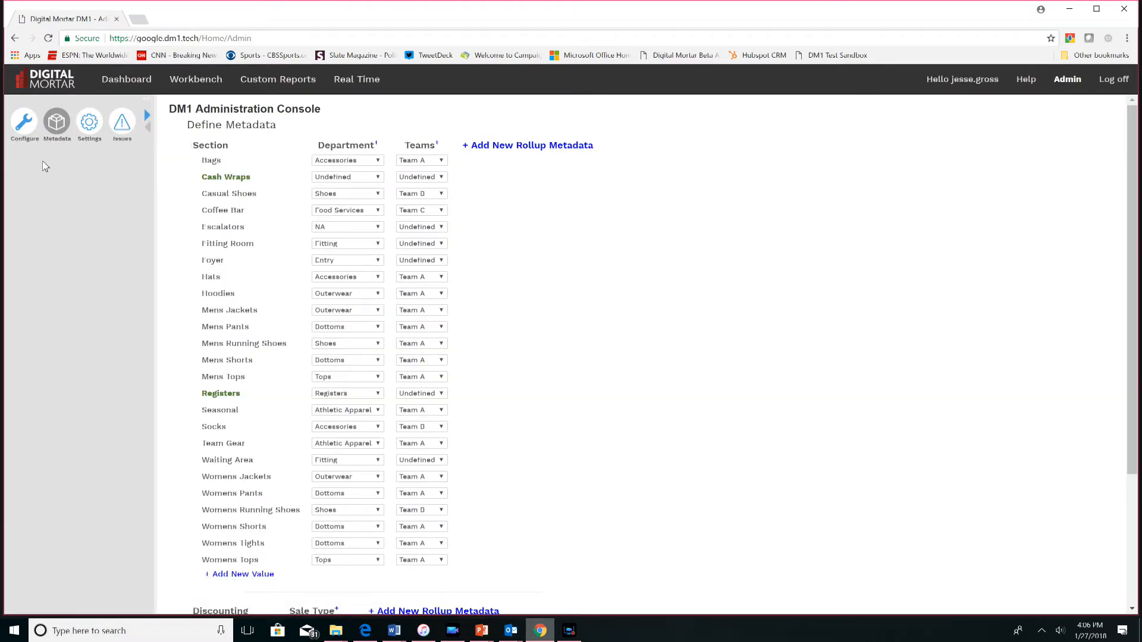
{"action": "left_click", "coordinate": [29, 132]}
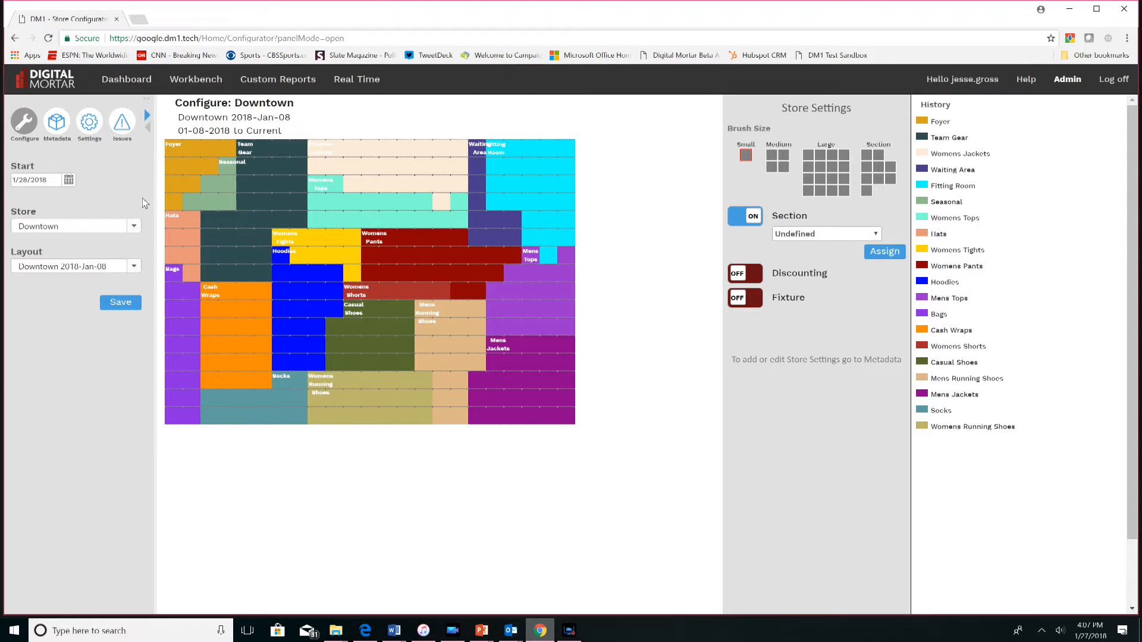
{"action": "left_click", "coordinate": [134, 226]}
{"action": "left_click", "coordinate": [78, 283]}
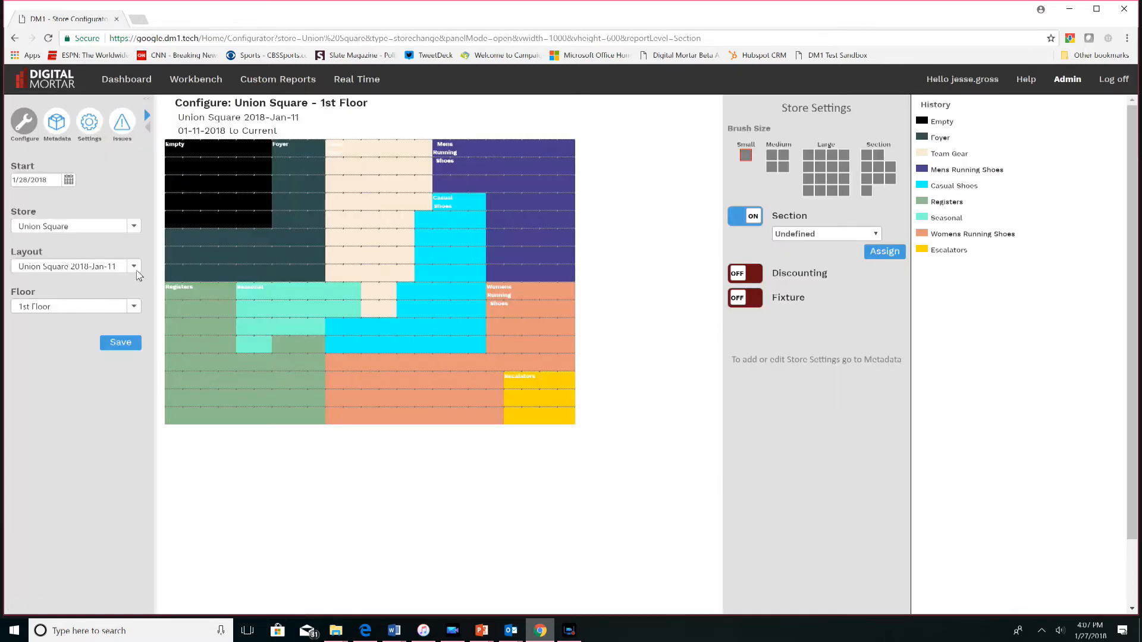
{"action": "left_click", "coordinate": [134, 267]}
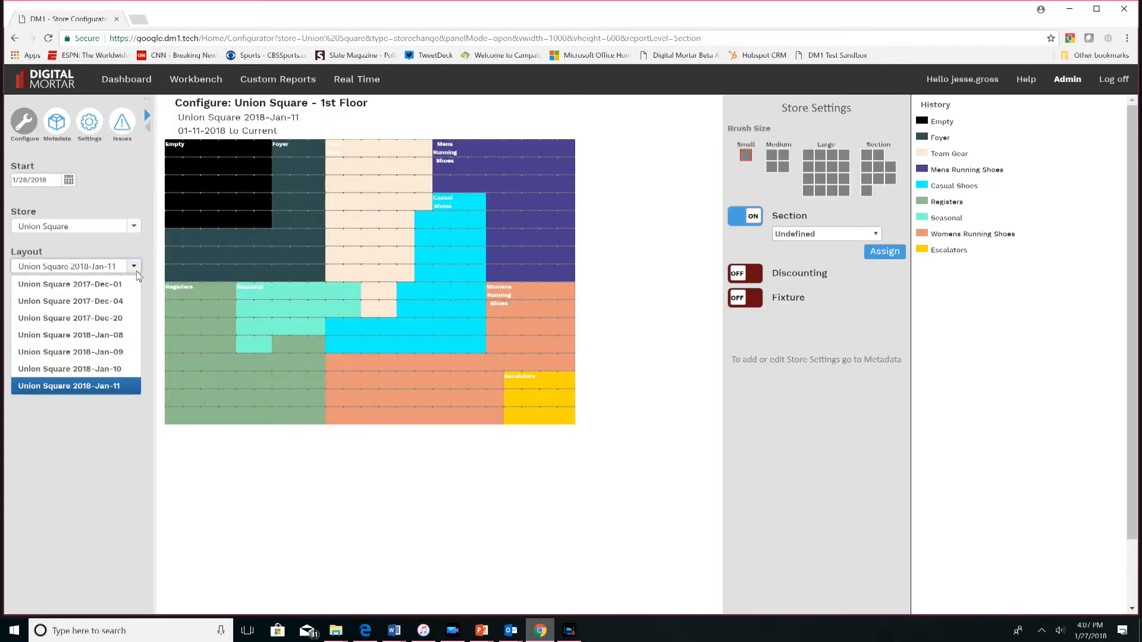
{"action": "left_click", "coordinate": [136, 275]}
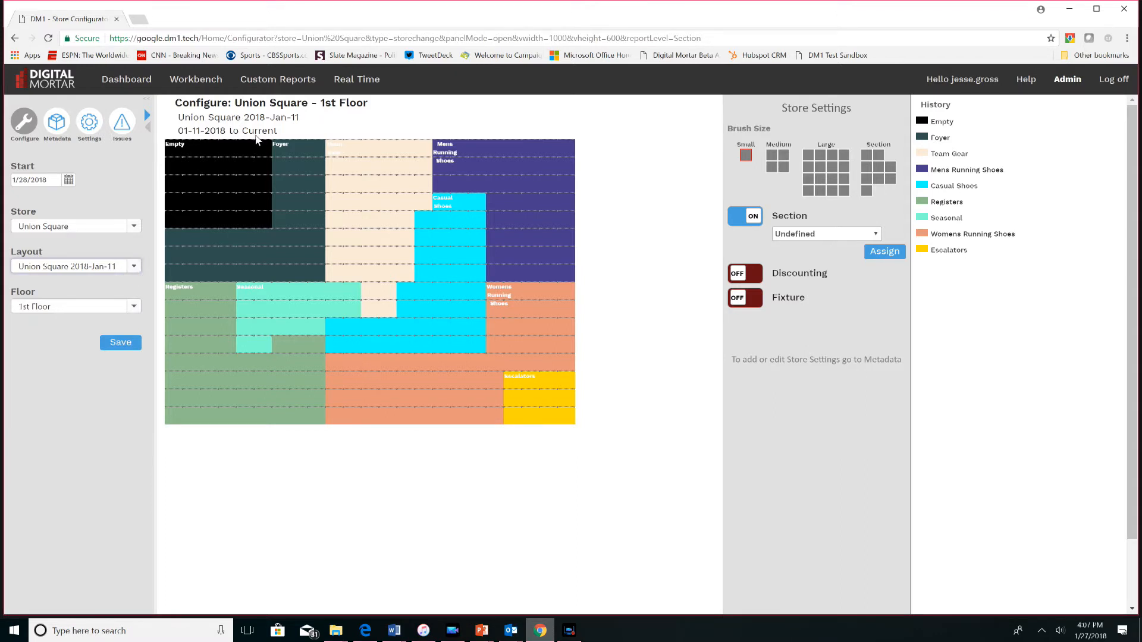
Step: Assign the 2×2 Team Gear block between Seasonal and Casual Shoes on the 1st floor to the Bags section
{"action": "left_click", "coordinate": [371, 294]}
{"action": "left_click", "coordinate": [384, 293]}
{"action": "left_click", "coordinate": [386, 305]}
{"action": "left_click", "coordinate": [371, 308]}
{"action": "left_click", "coordinate": [776, 159]}
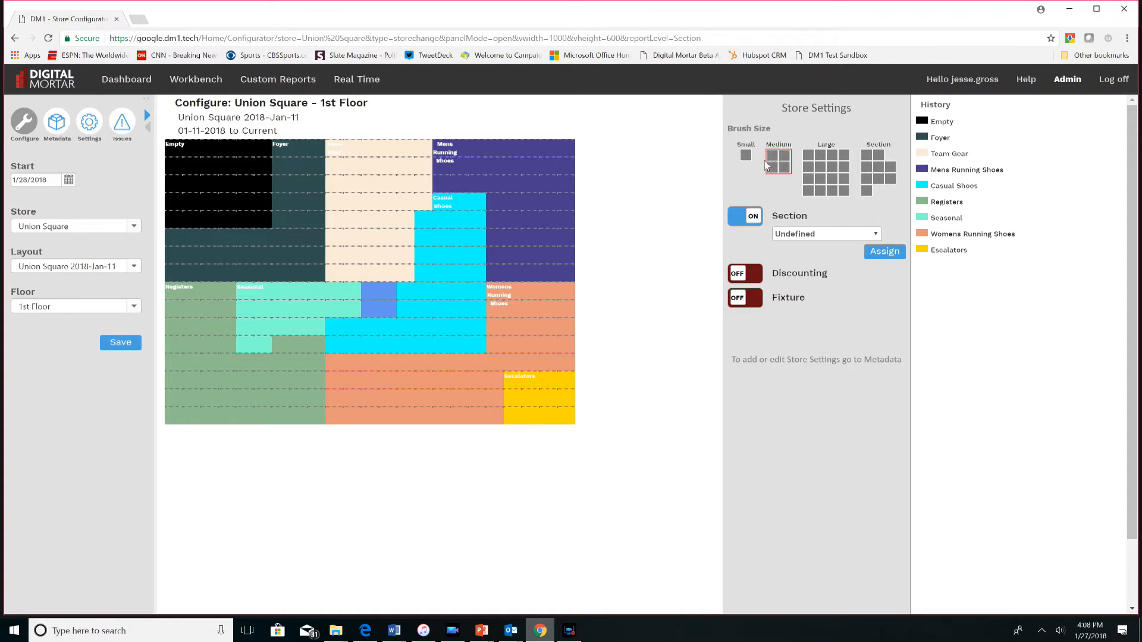
{"action": "left_click", "coordinate": [377, 290]}
{"action": "left_click", "coordinate": [375, 291]}
{"action": "left_click", "coordinate": [875, 234]}
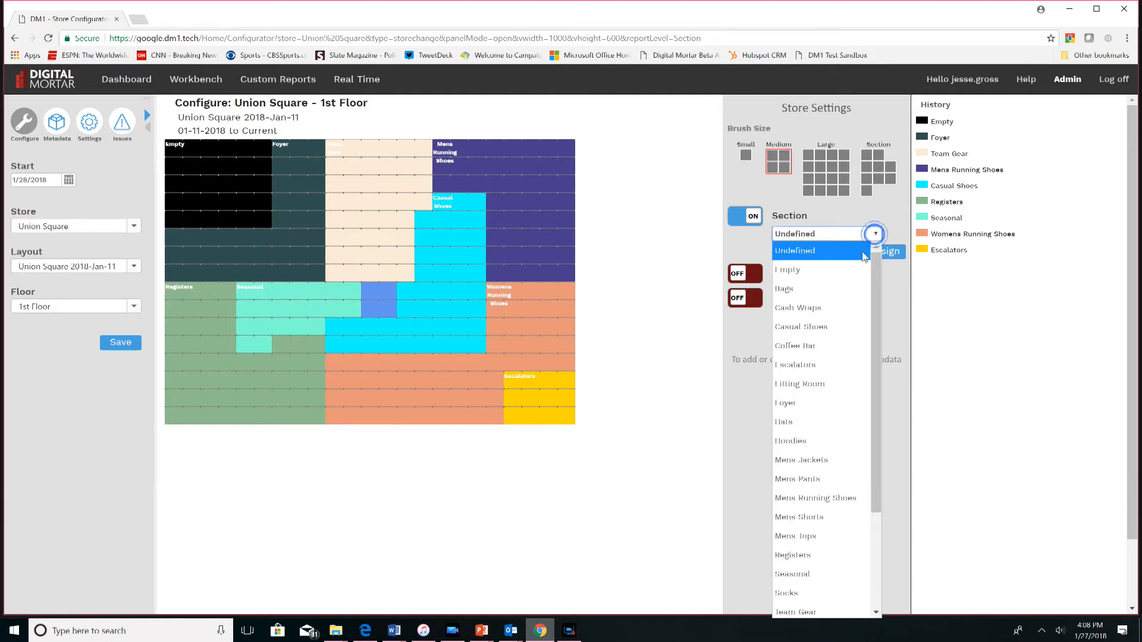
{"action": "left_click", "coordinate": [840, 284]}
{"action": "left_click", "coordinate": [883, 273]}
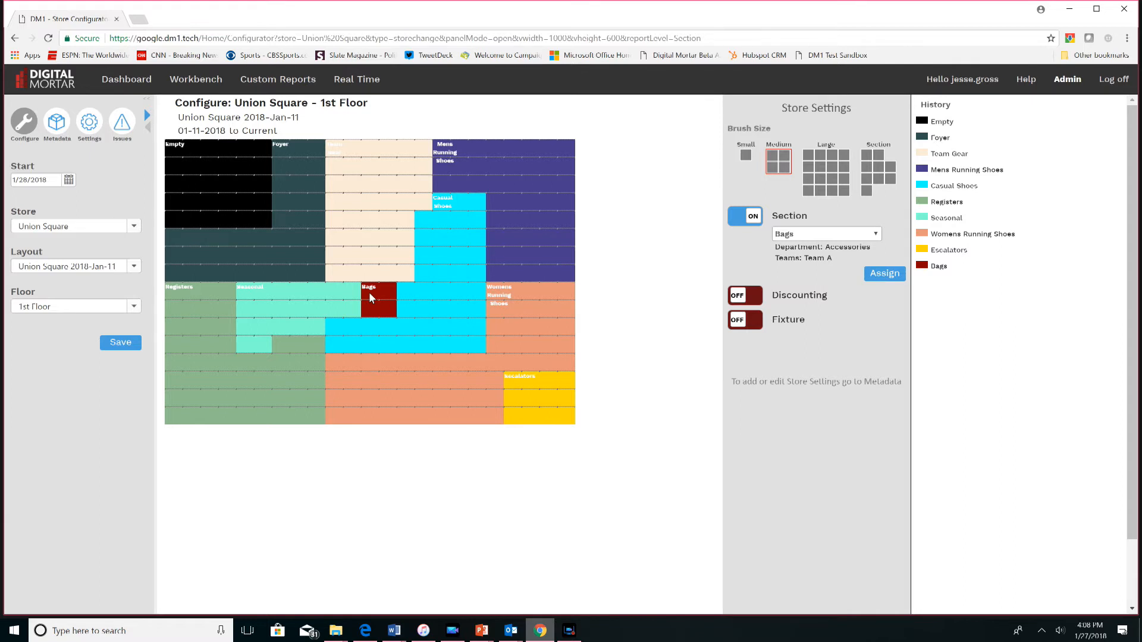
Step: Set the start date of the Union Square layout to 1/19/2018
{"action": "left_click", "coordinate": [69, 181]}
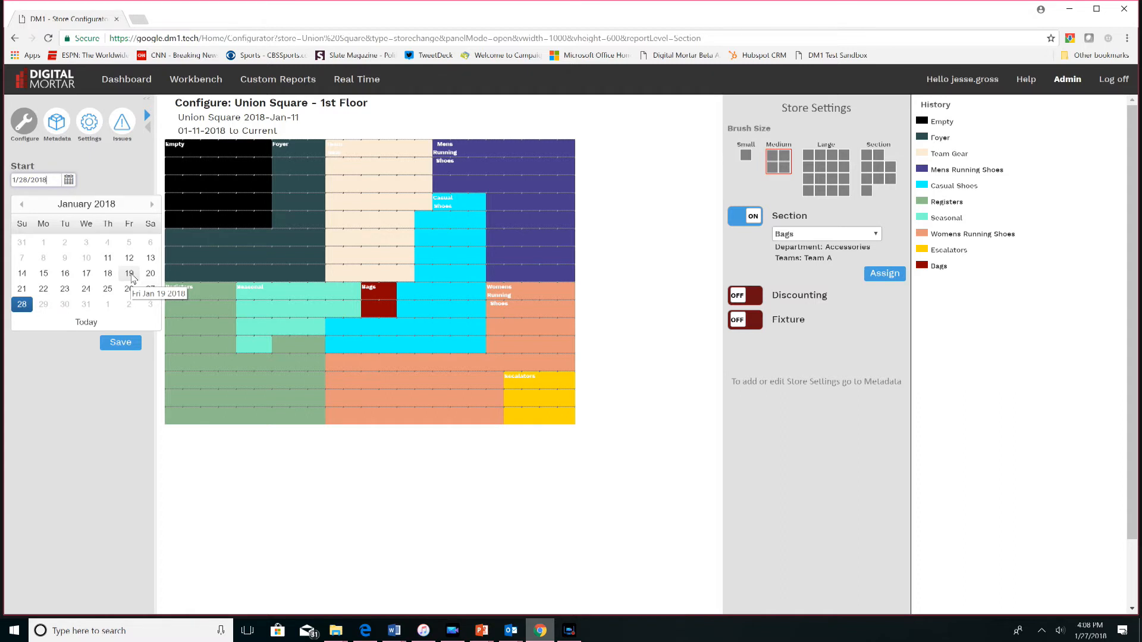
{"action": "left_click", "coordinate": [130, 273]}
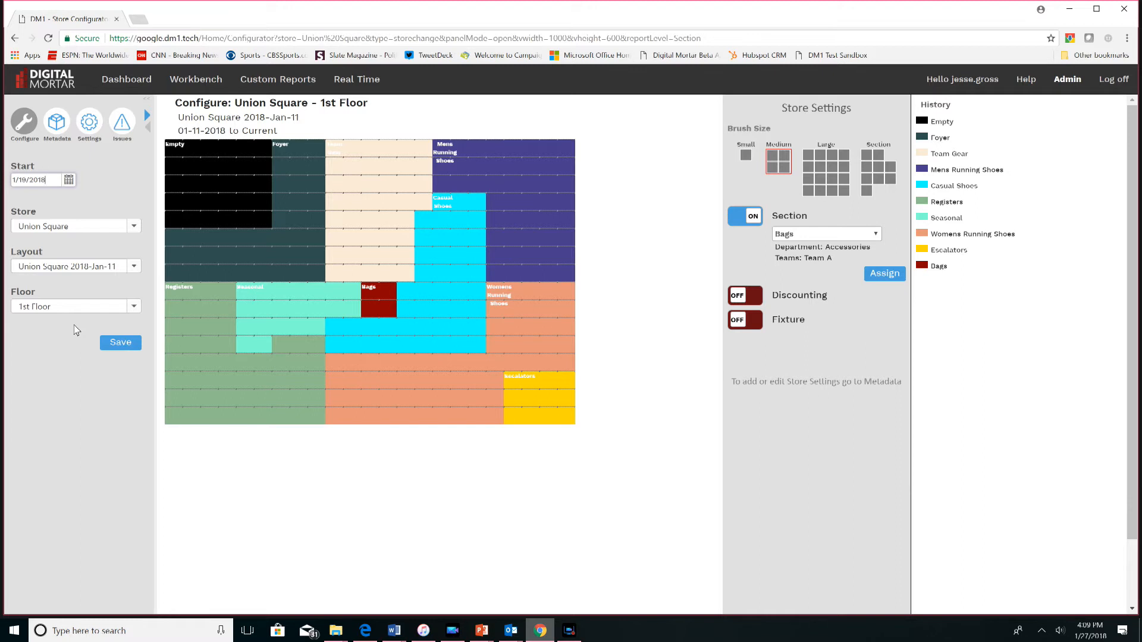
Step: Review the 2nd and 3rd floor layouts and the section choices, and return to the 1st floor
{"action": "left_click", "coordinate": [135, 307]}
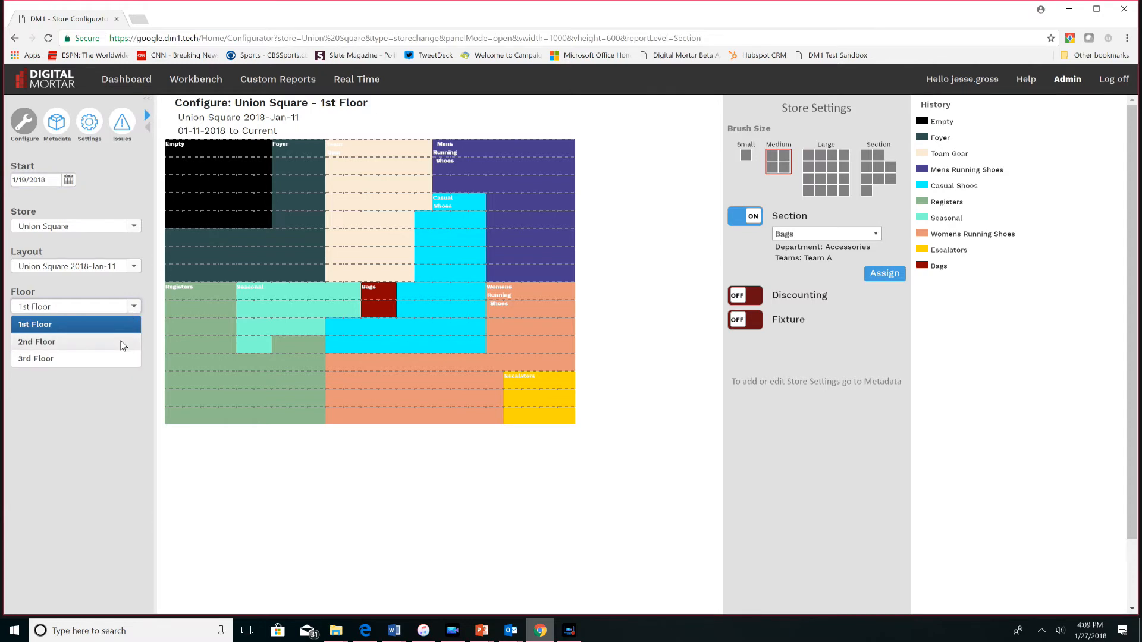
{"action": "left_click", "coordinate": [123, 342]}
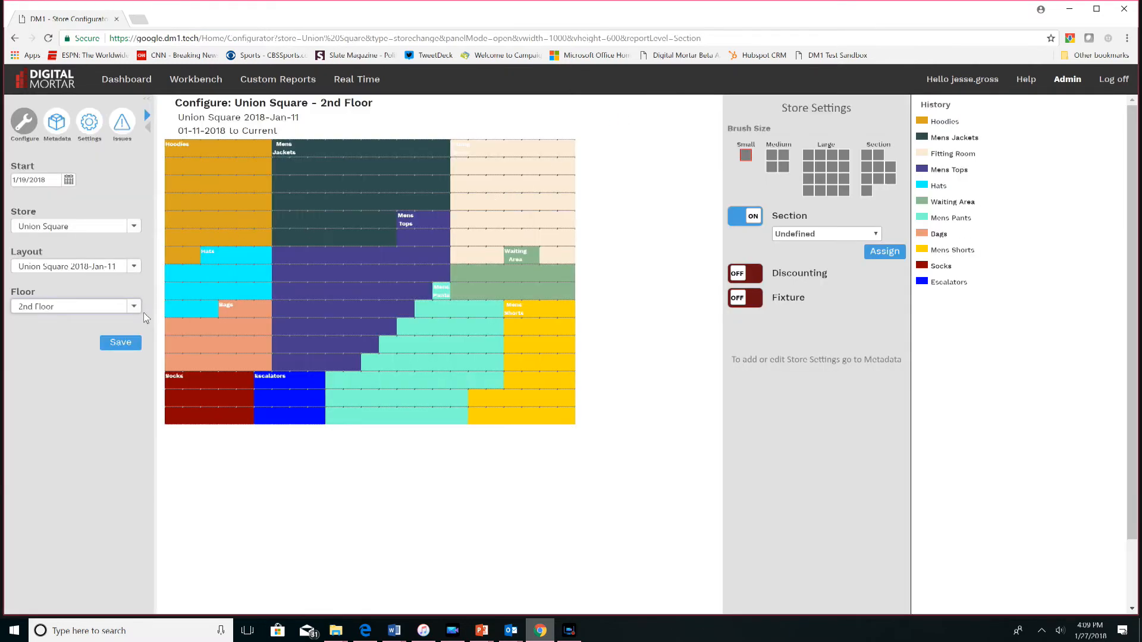
{"action": "left_click", "coordinate": [135, 309]}
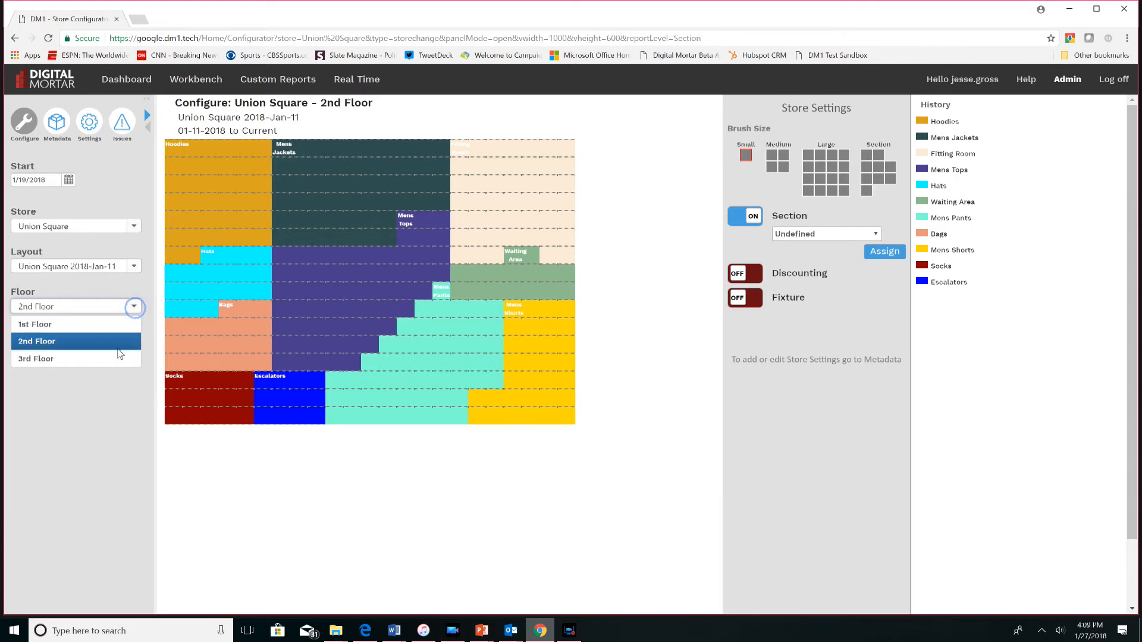
{"action": "left_click", "coordinate": [119, 360]}
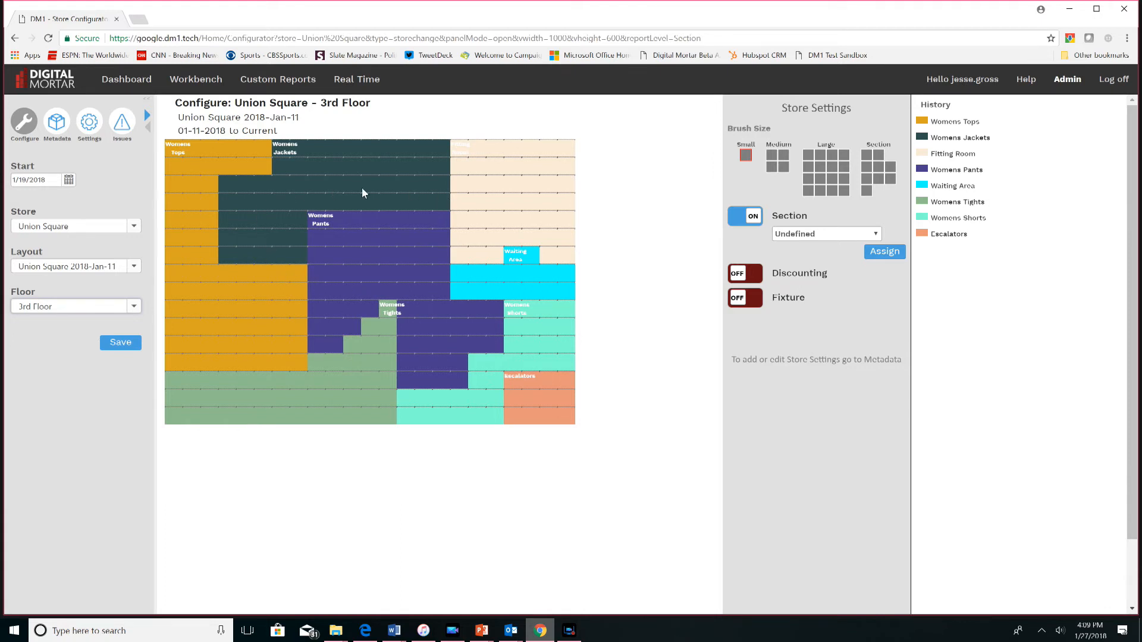
{"action": "left_click", "coordinate": [878, 234]}
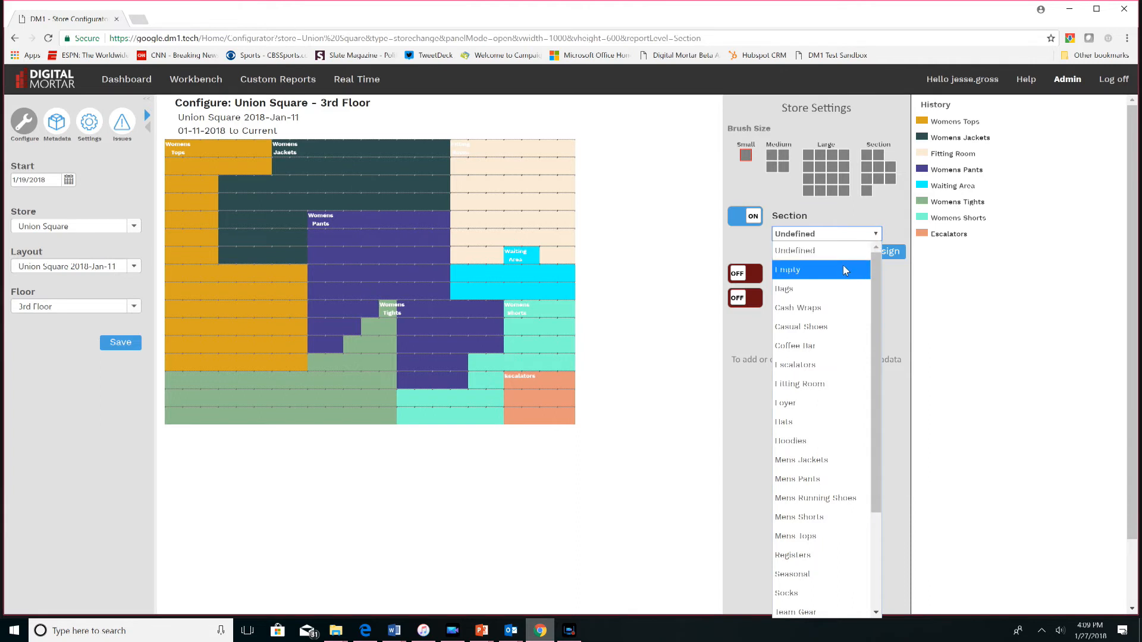
{"action": "left_click", "coordinate": [668, 239]}
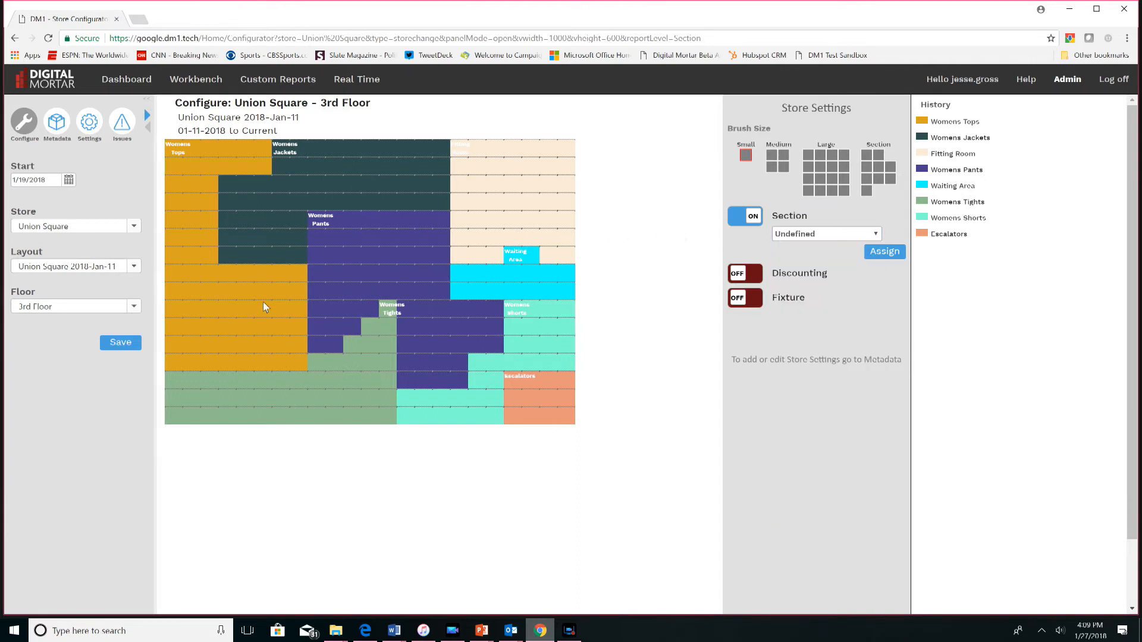
{"action": "left_click", "coordinate": [135, 308]}
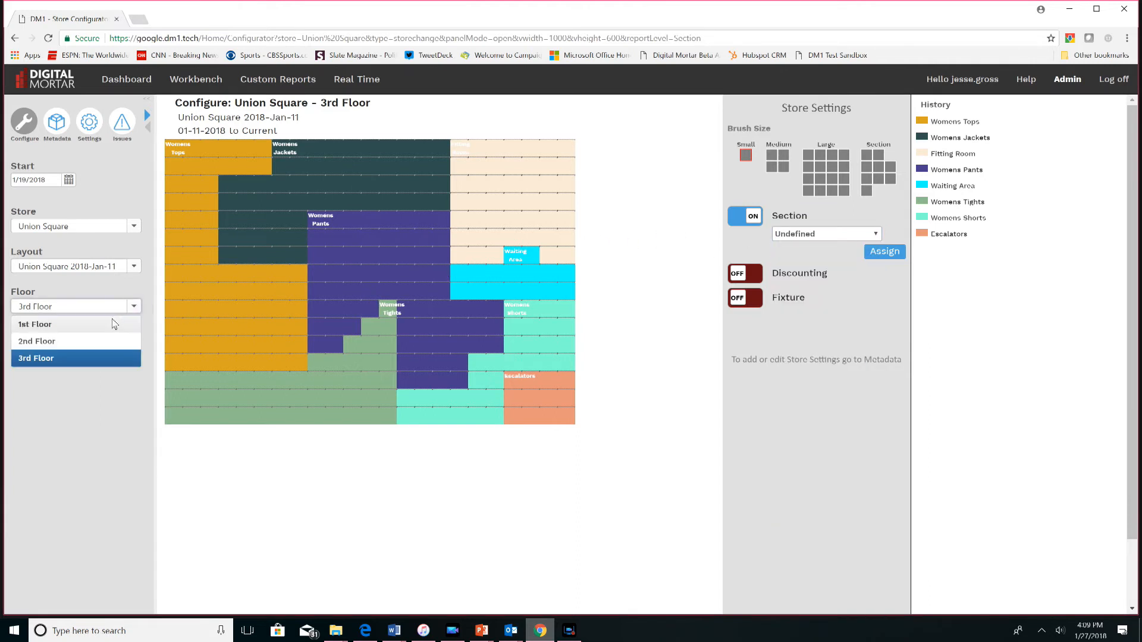
{"action": "left_click", "coordinate": [112, 324]}
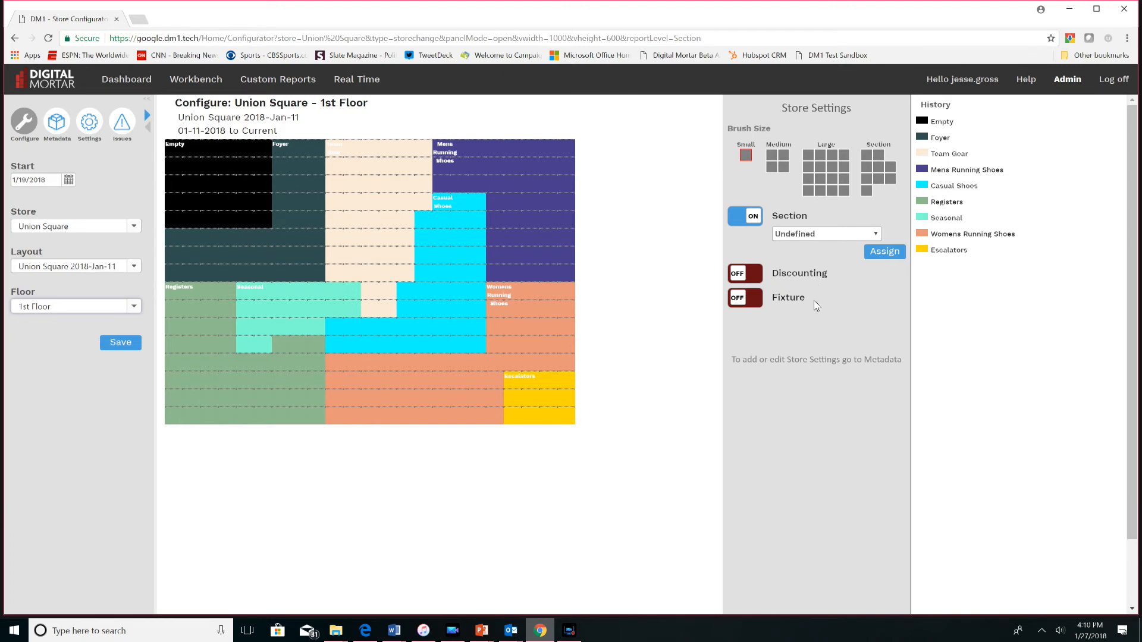
Step: Switch to discounting and assign Featured Item to two overlapping medium-brush blocks near the centre of the 1st floor
{"action": "left_click", "coordinate": [752, 280]}
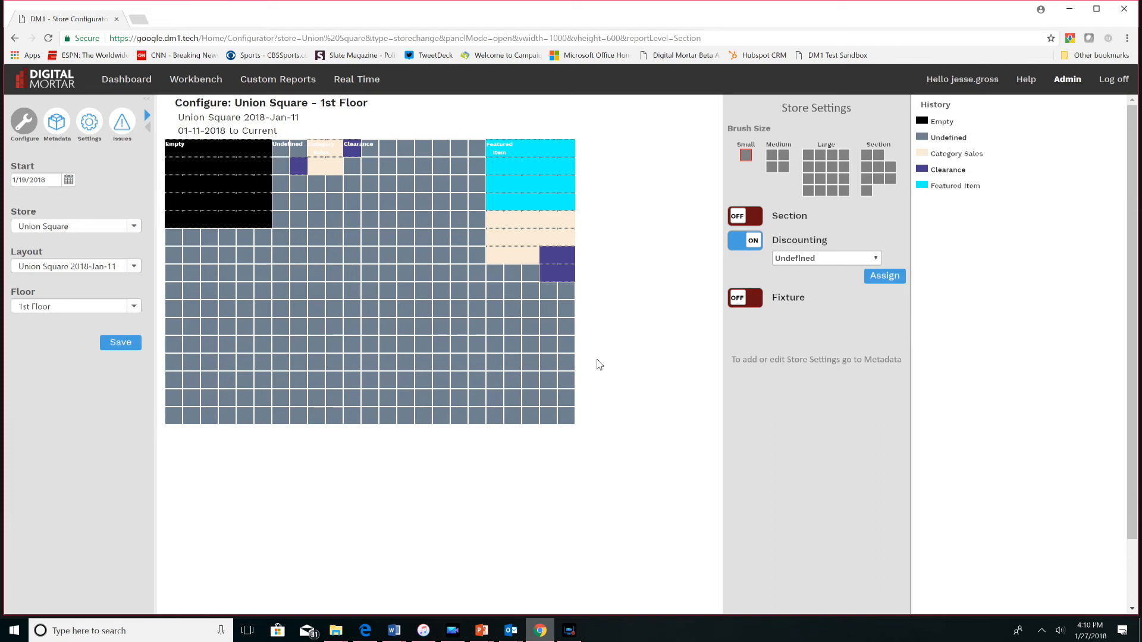
{"action": "left_click", "coordinate": [778, 161]}
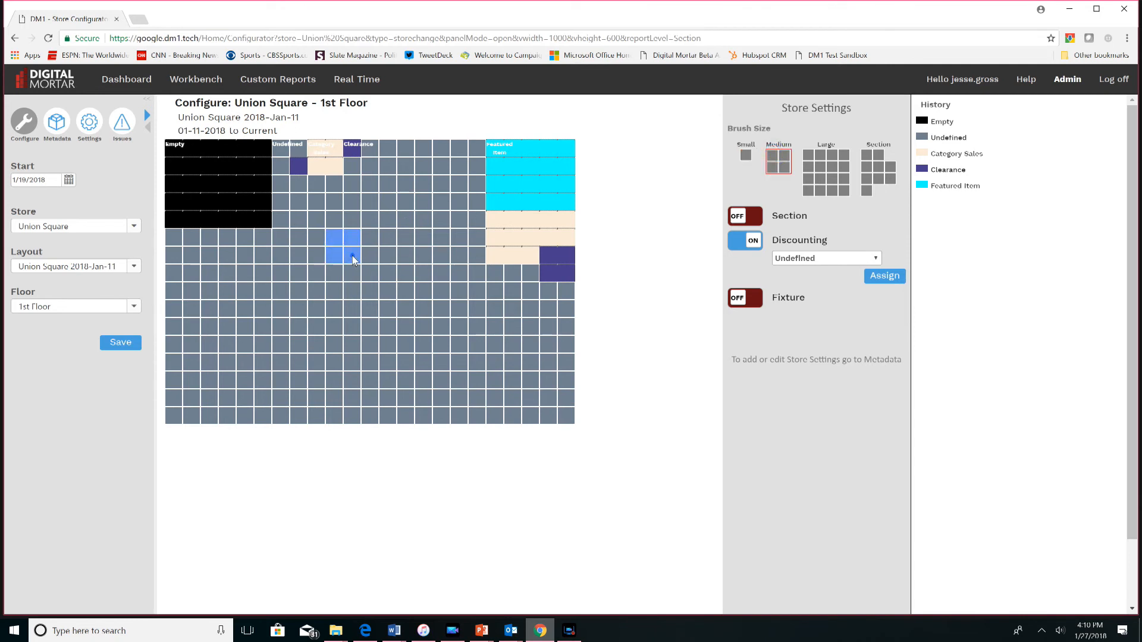
{"action": "left_click", "coordinate": [352, 256]}
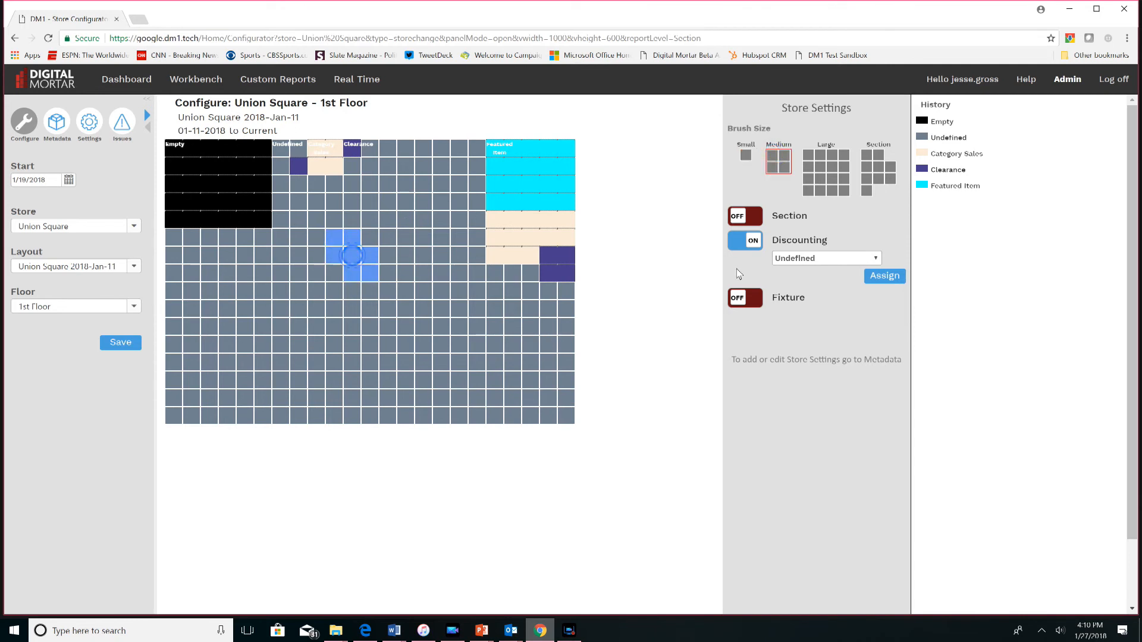
{"action": "left_click", "coordinate": [872, 259]}
{"action": "left_click", "coordinate": [865, 326]}
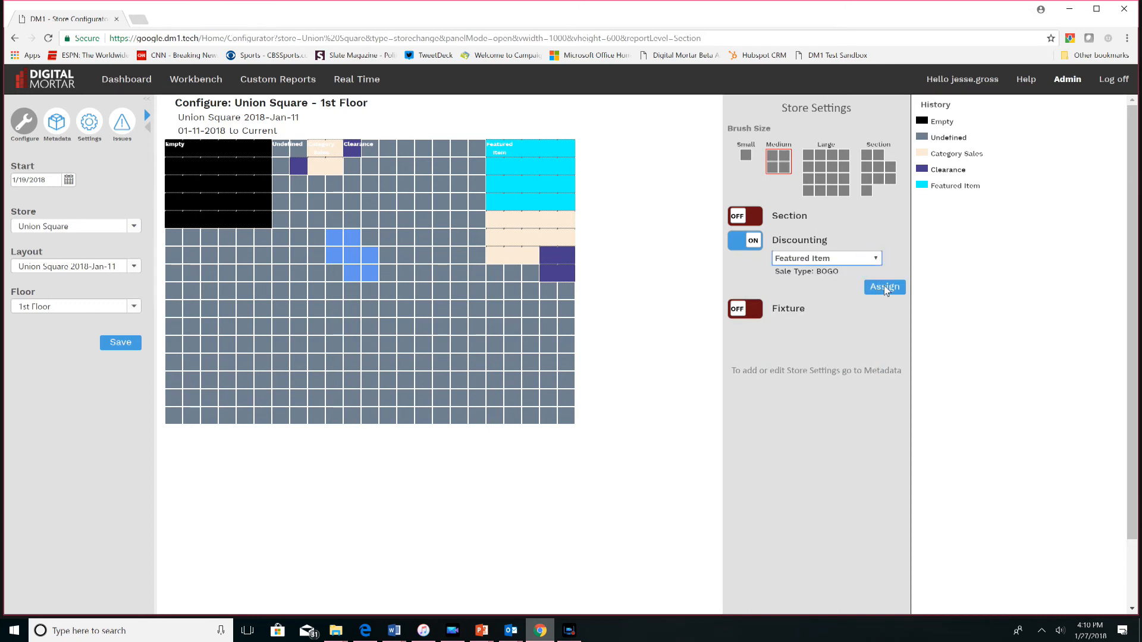
{"action": "left_click", "coordinate": [883, 287]}
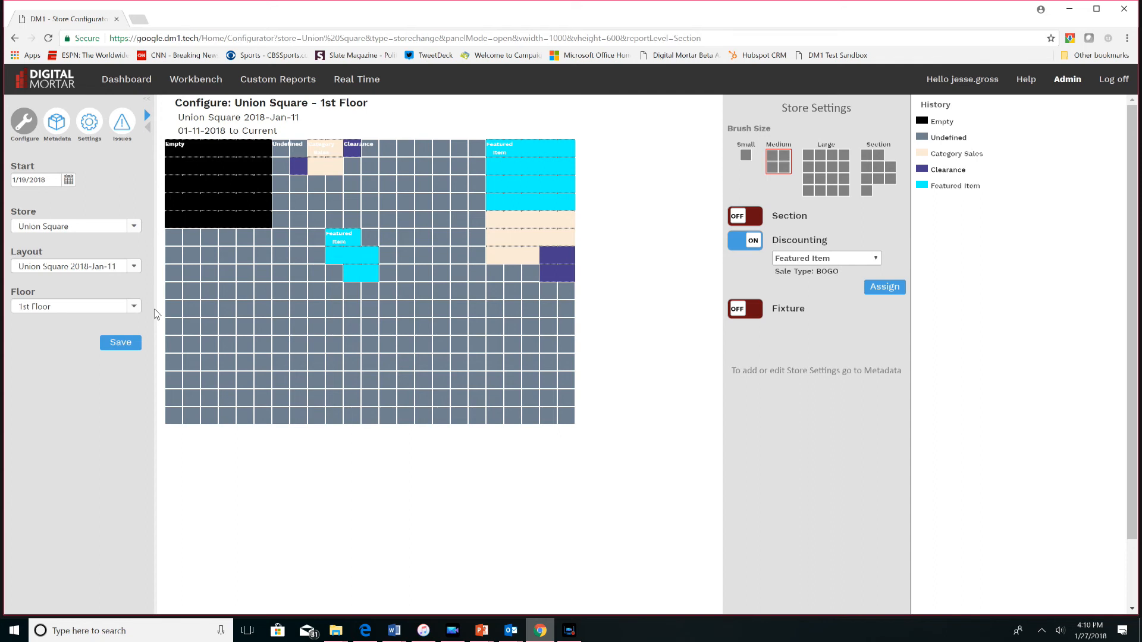
Step: Fill in a new store definition named Test, starting 1/29/2018, 35 m wide and 40 m high, and close it without setting it
{"action": "left_click", "coordinate": [134, 227]}
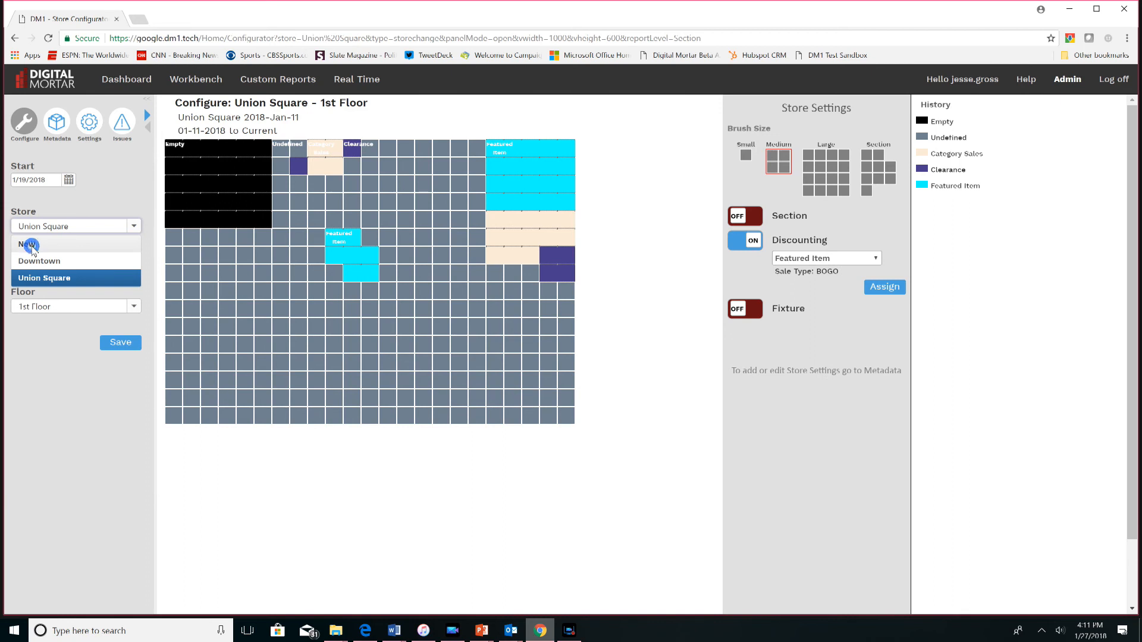
{"action": "left_click", "coordinate": [30, 245]}
{"action": "left_click", "coordinate": [447, 257]}
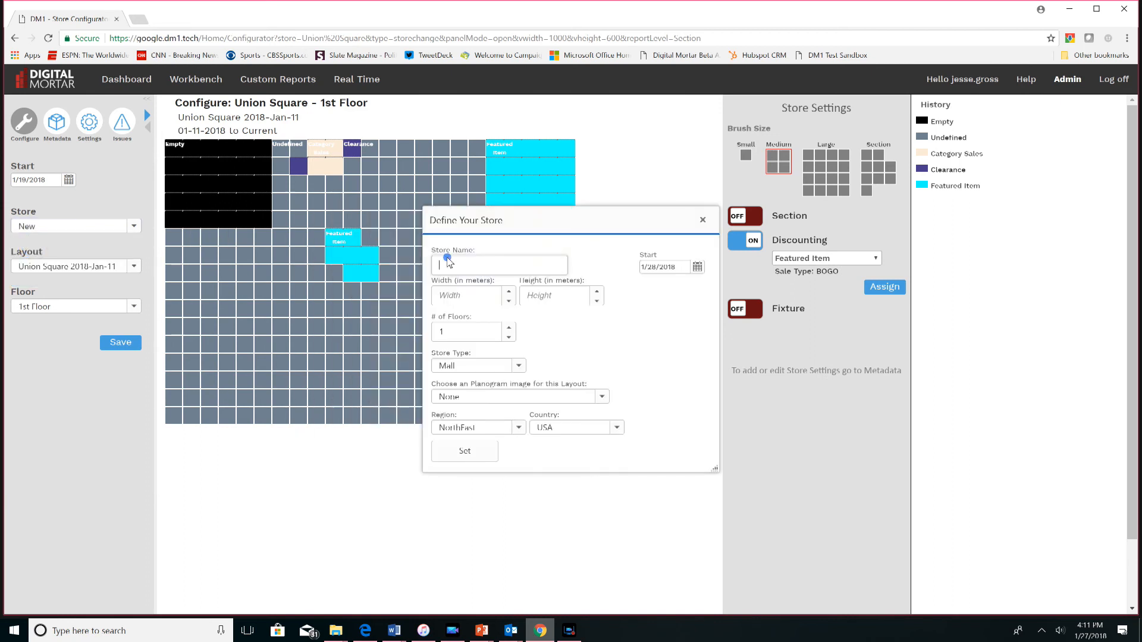
{"action": "type", "text": "Test"}
{"action": "left_click", "coordinate": [697, 267]}
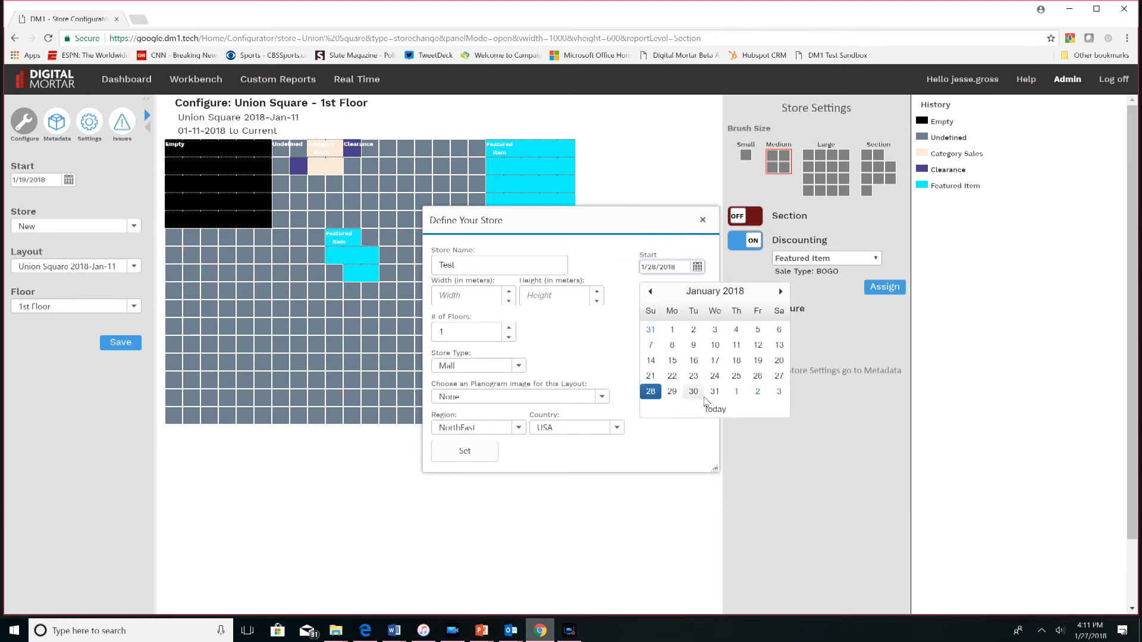
{"action": "left_click", "coordinate": [672, 391]}
{"action": "left_click", "coordinate": [487, 299]}
{"action": "type", "text": "35"}
{"action": "left_click", "coordinate": [558, 302]}
{"action": "type", "text": "40"}
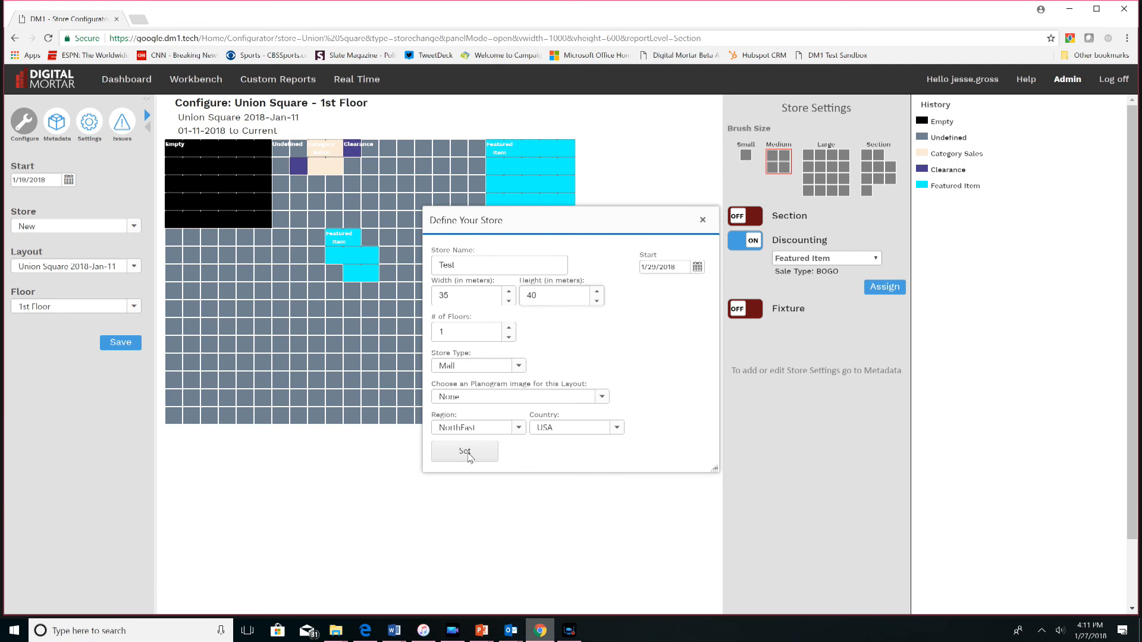
{"action": "left_click", "coordinate": [704, 223]}
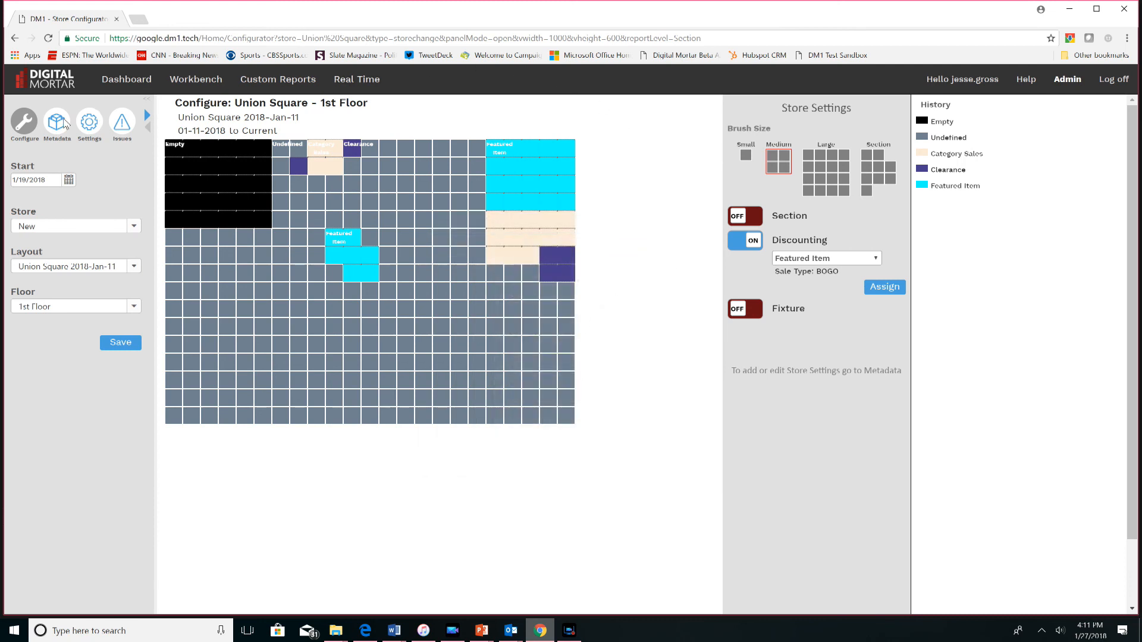